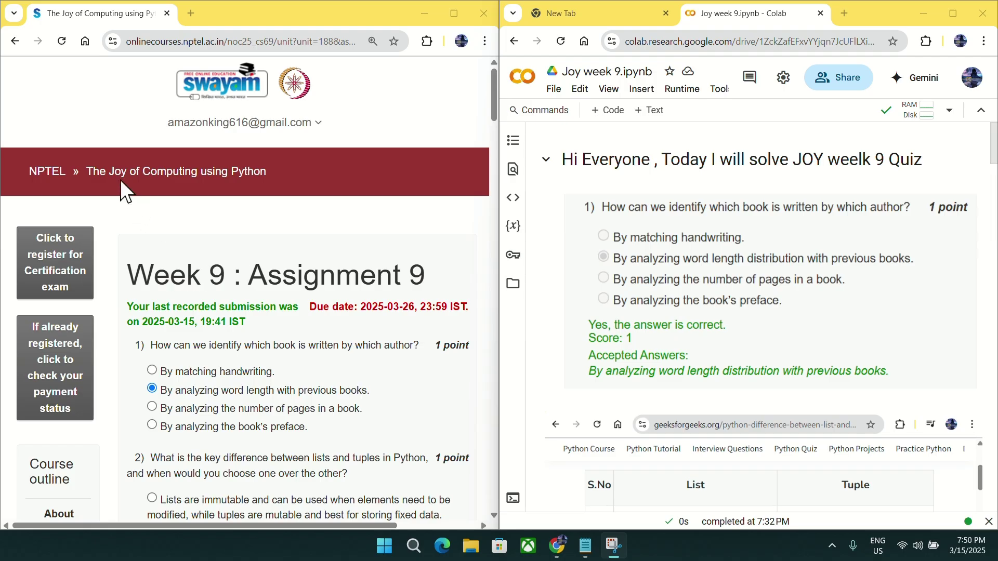
- Re-run the #Q3 random-graph connectivity cell and check it prints True; question 3 shows False marked correct
scroll(229, 177, down, 1)
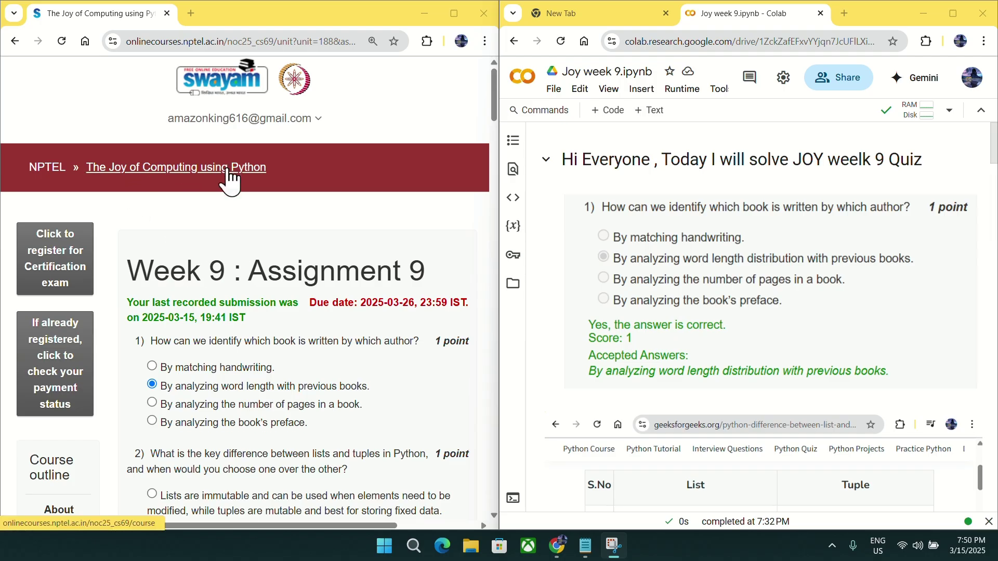
scroll(229, 177, down, 1)
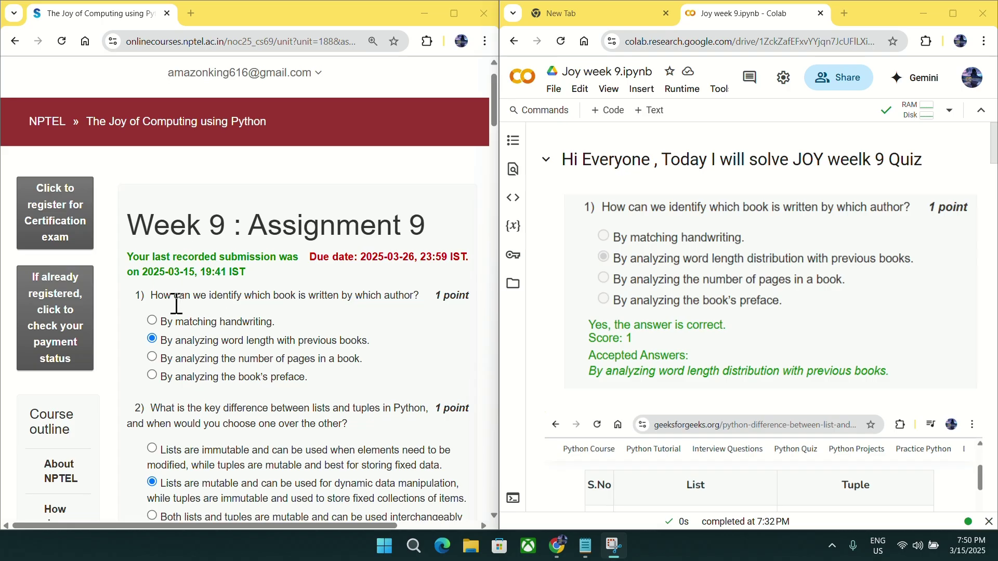
scroll(151, 293, down, 1)
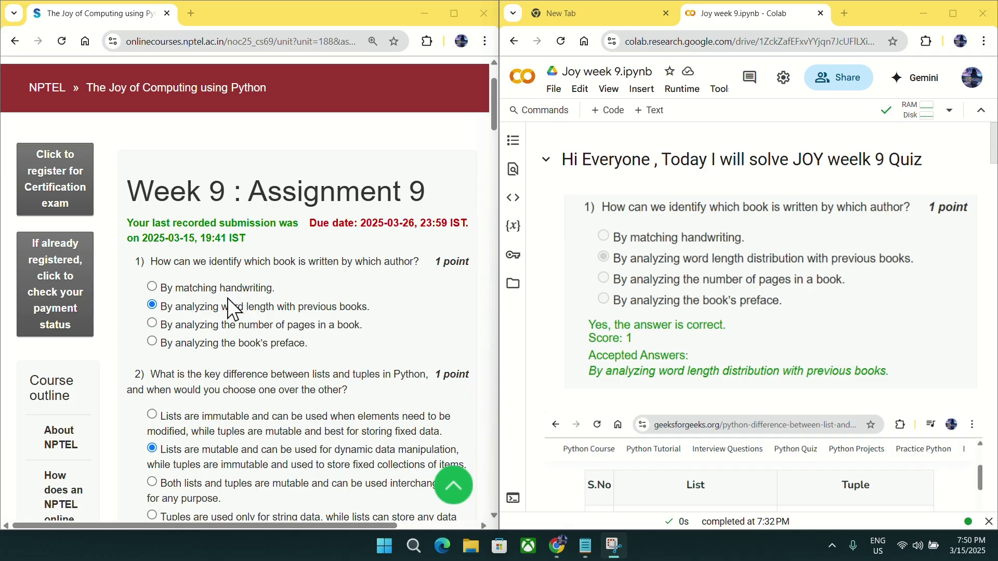
scroll(228, 309, down, 2)
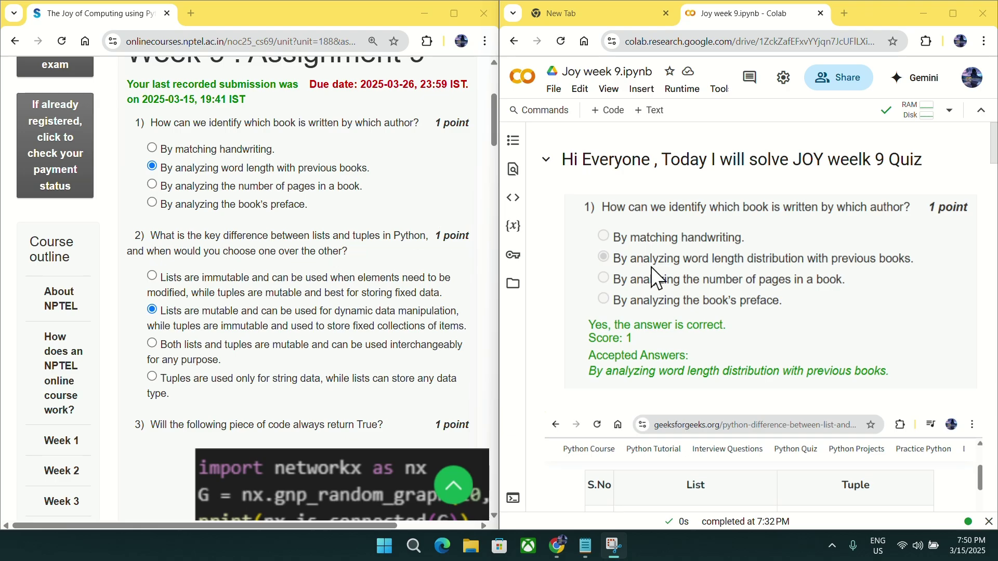
scroll(651, 267, down, 2)
scroll(650, 267, down, 2)
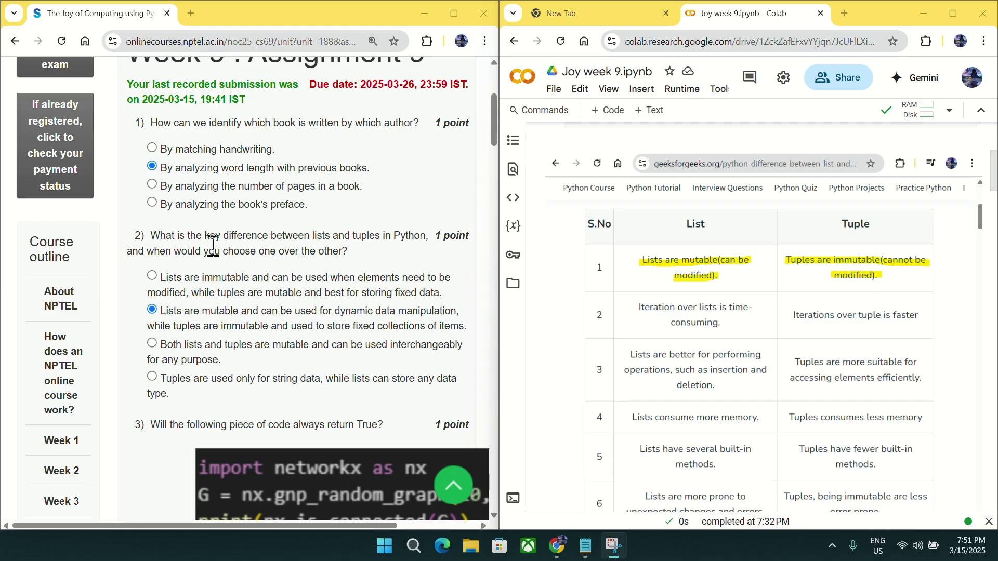
scroll(213, 245, down, 4)
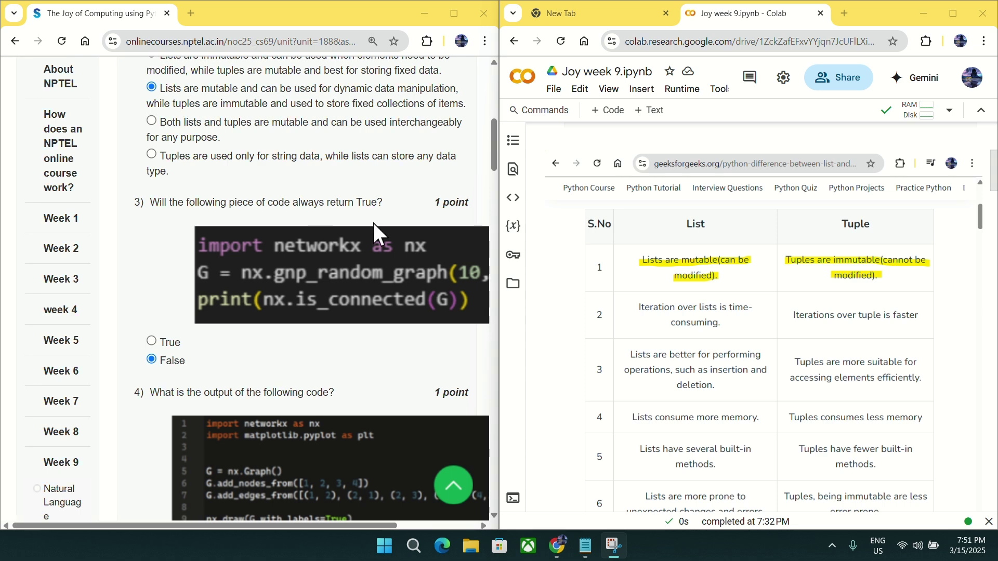
scroll(374, 223, right, 1)
scroll(373, 223, right, 1)
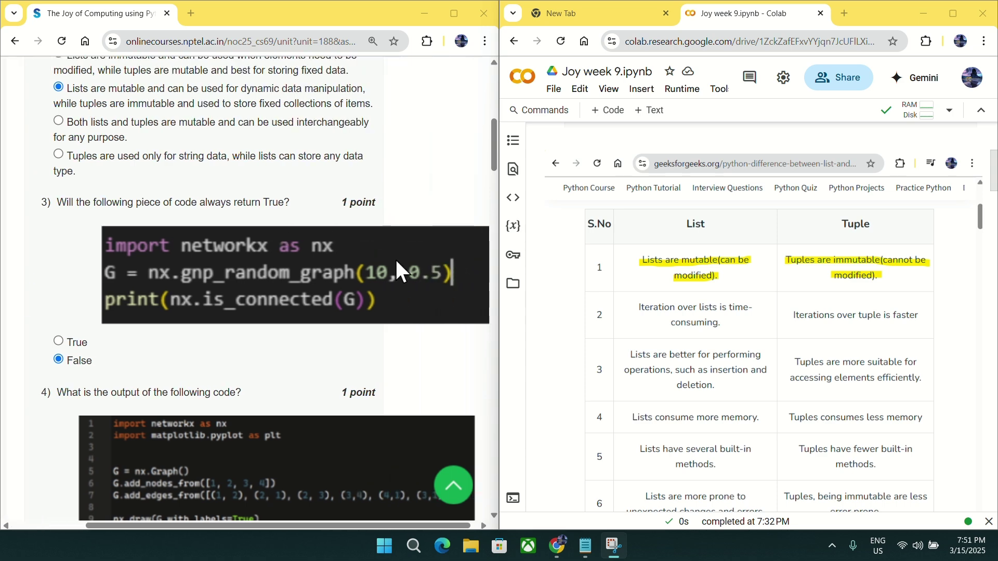
scroll(635, 268, down, 3)
scroll(635, 267, down, 2)
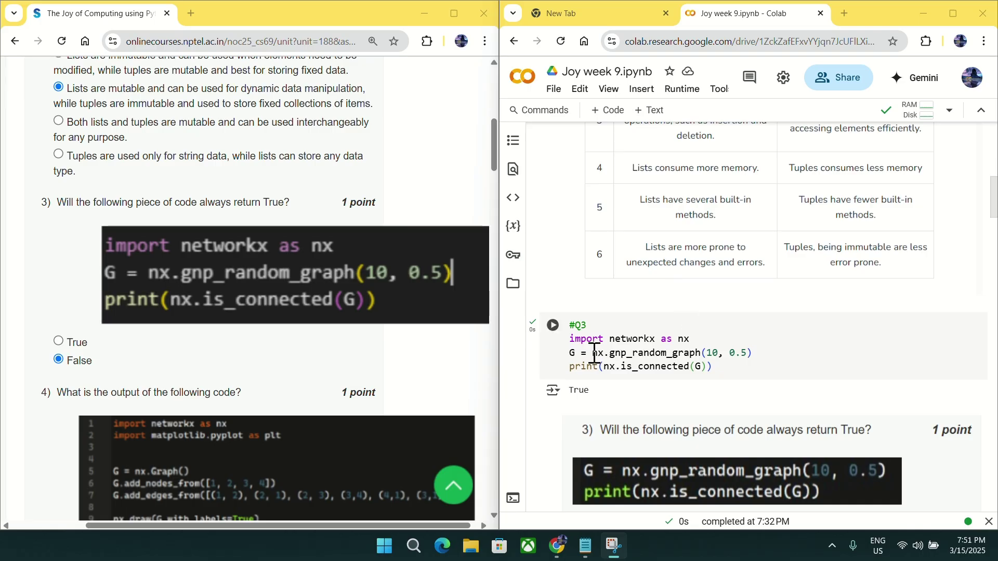
click(553, 325)
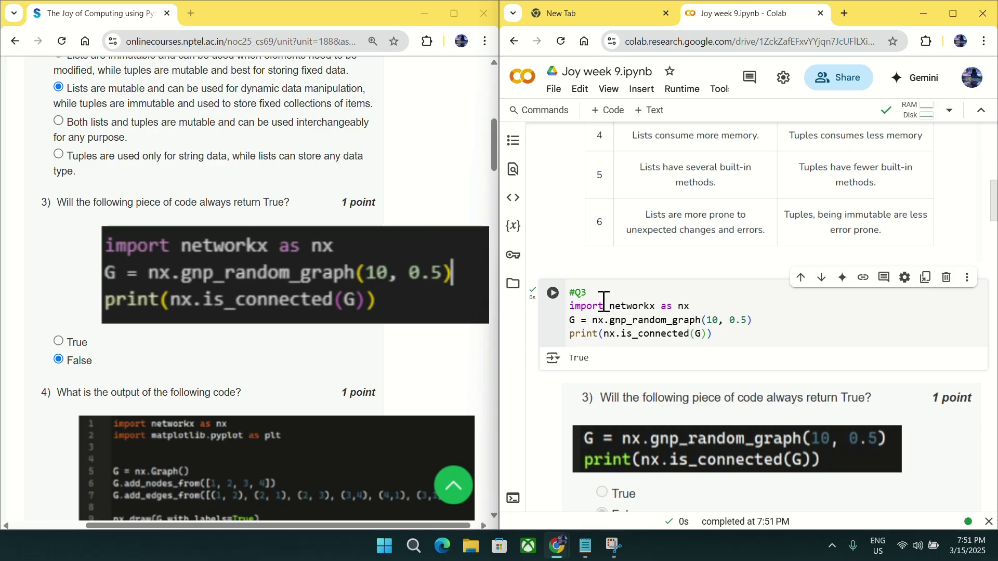
scroll(602, 312, down, 3)
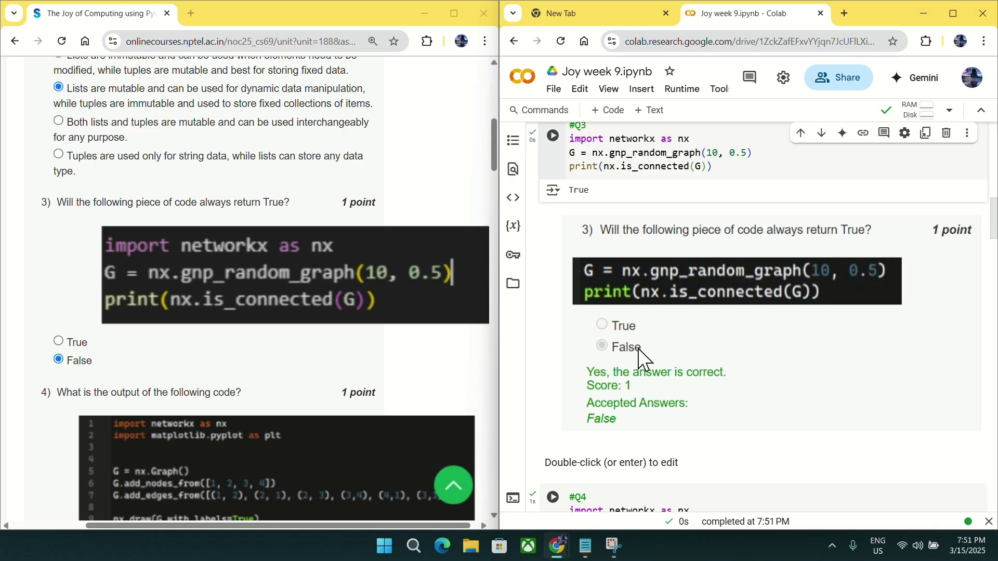
scroll(638, 348, up, 2)
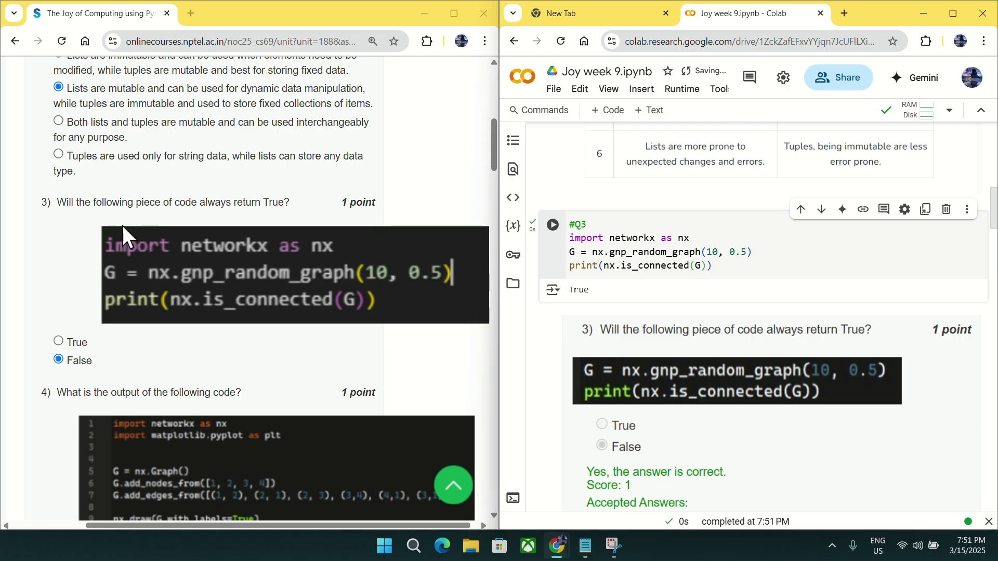
click(592, 550)
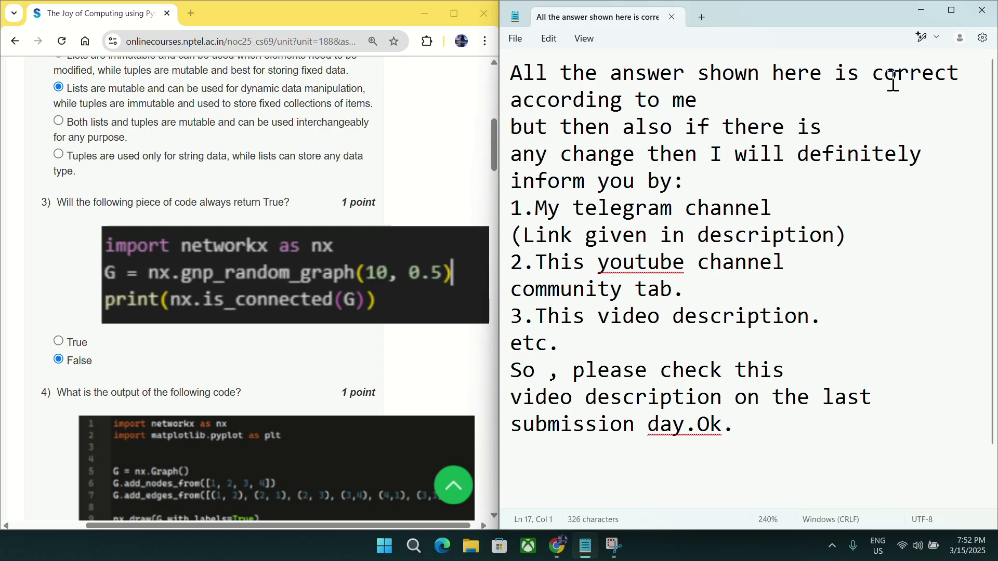
click(918, 11)
scroll(324, 352, down, 2)
scroll(319, 340, down, 1)
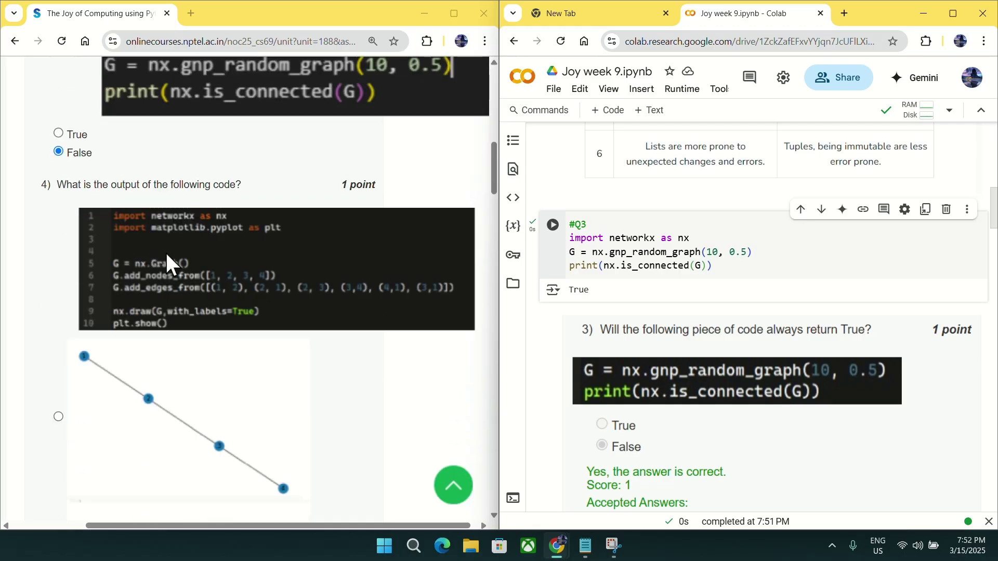
scroll(672, 279, down, 7)
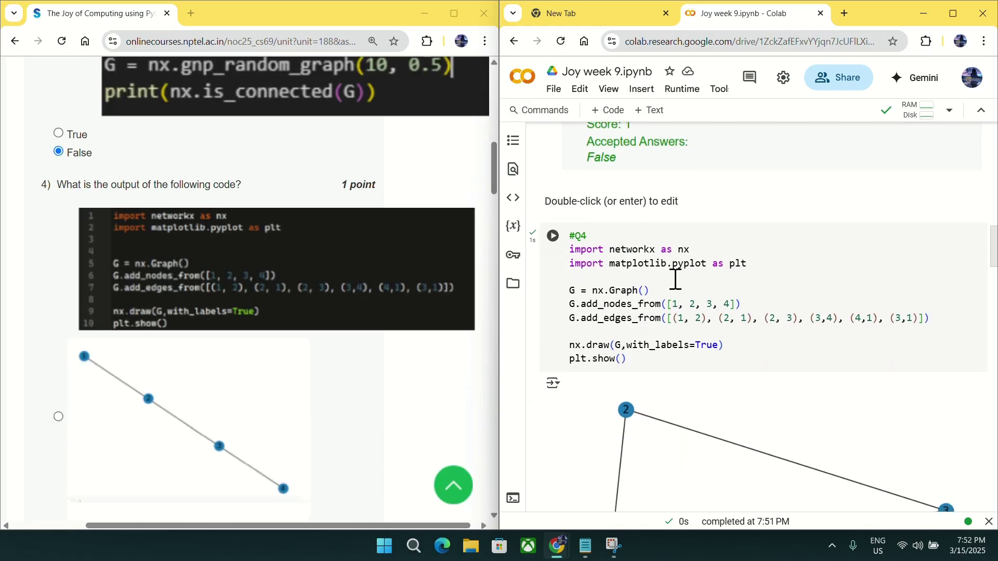
scroll(183, 301, down, 8)
scroll(179, 300, down, 4)
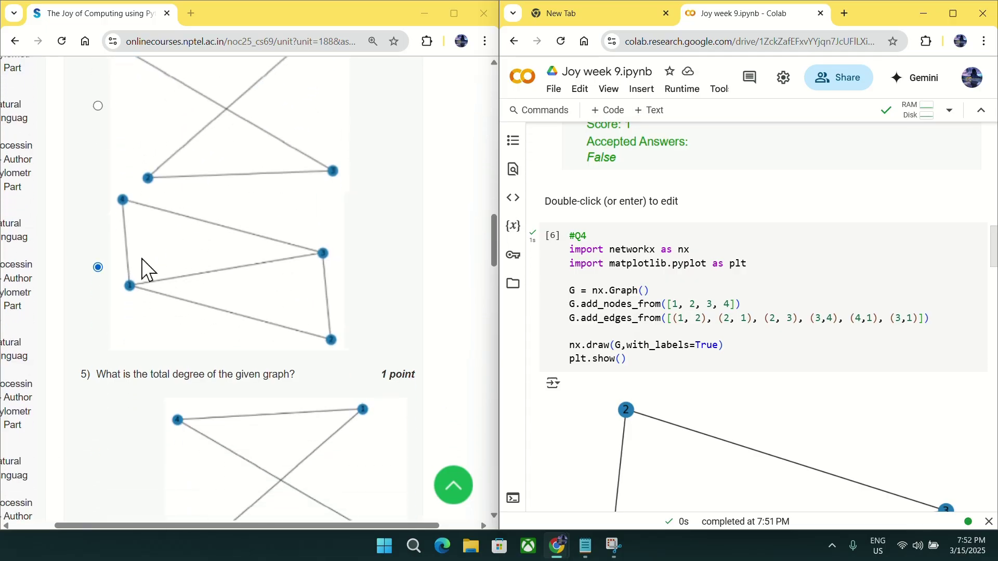
scroll(606, 349, down, 5)
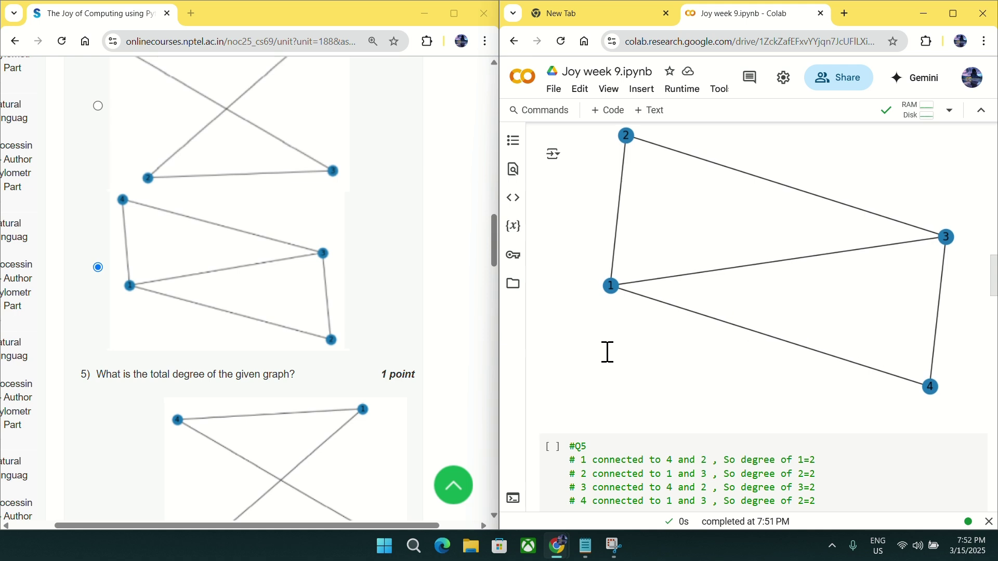
scroll(657, 235, up, 1)
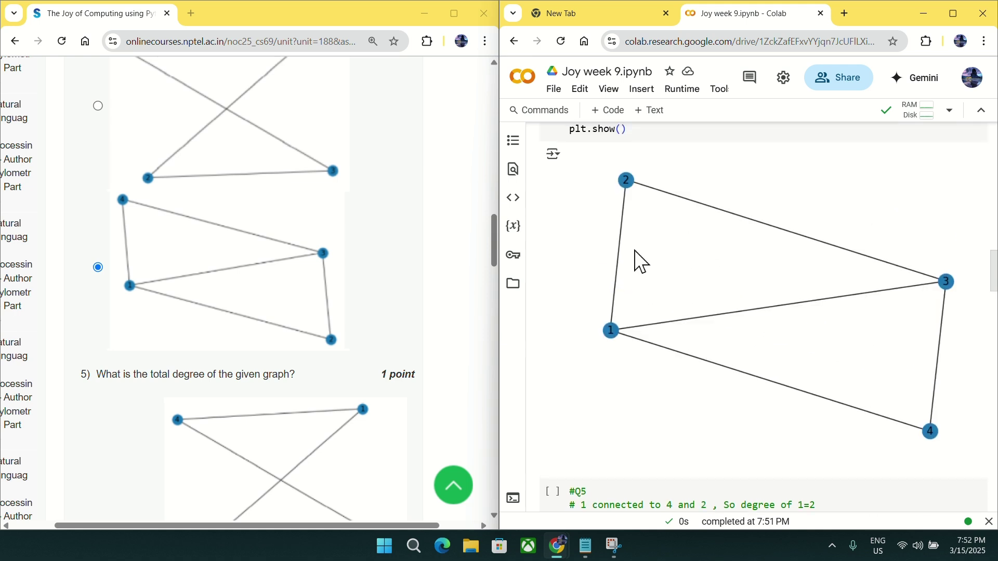
scroll(289, 268, up, 1)
scroll(284, 263, up, 12)
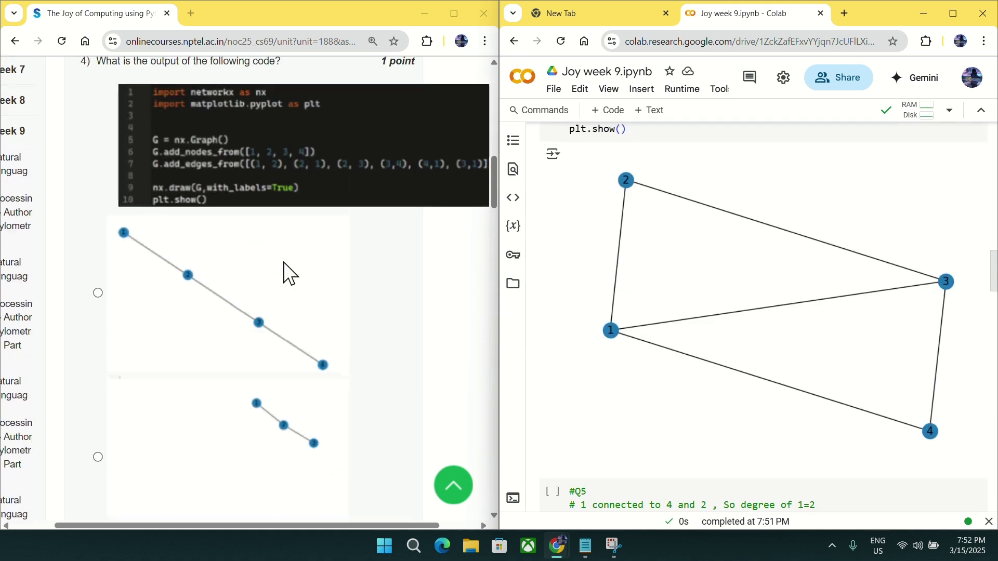
scroll(207, 242, down, 5)
scroll(207, 248, down, 10)
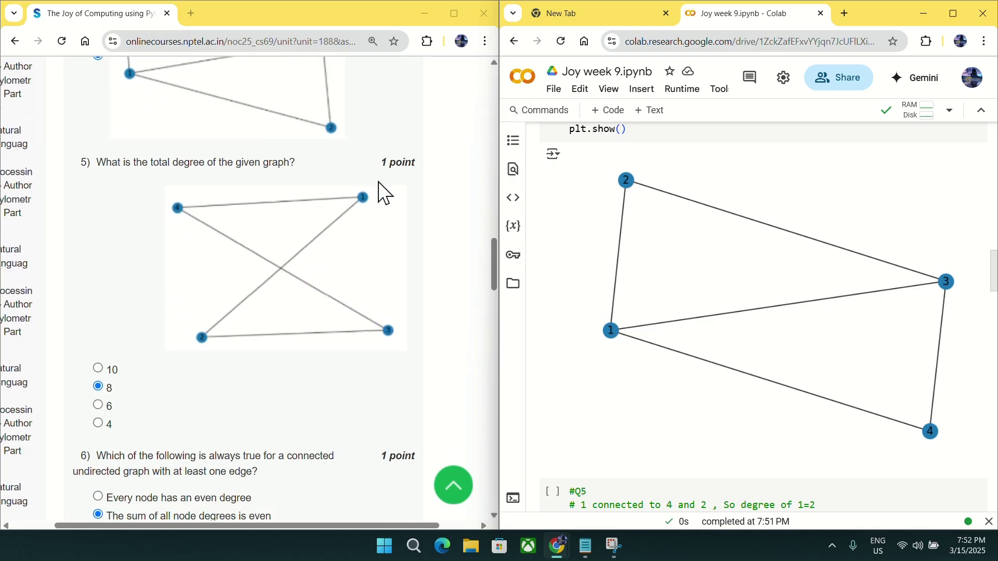
scroll(645, 242, down, 2)
scroll(644, 242, down, 1)
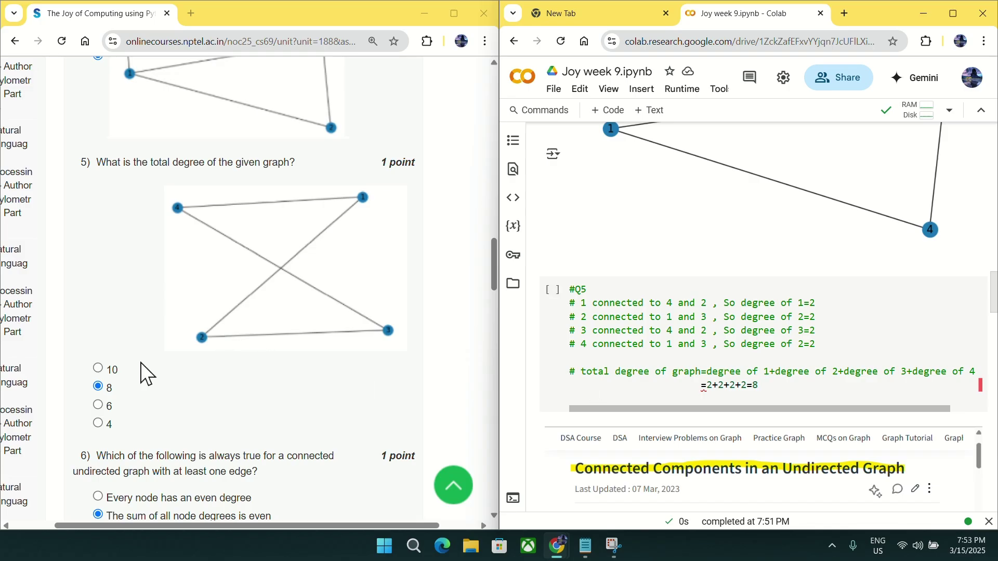
scroll(207, 225, down, 3)
scroll(207, 225, down, 1)
scroll(289, 255, down, 1)
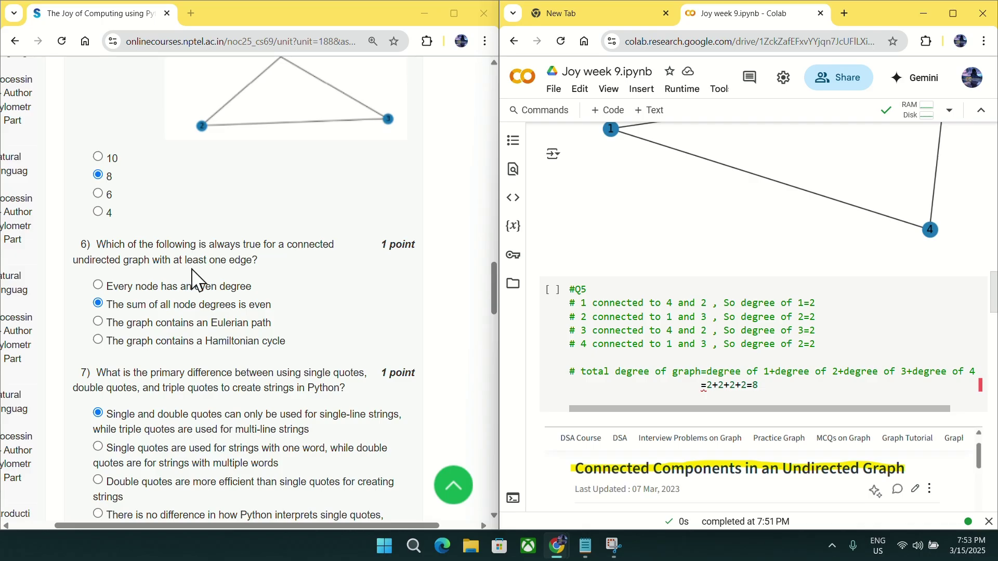
scroll(726, 318, down, 4)
scroll(726, 318, down, 2)
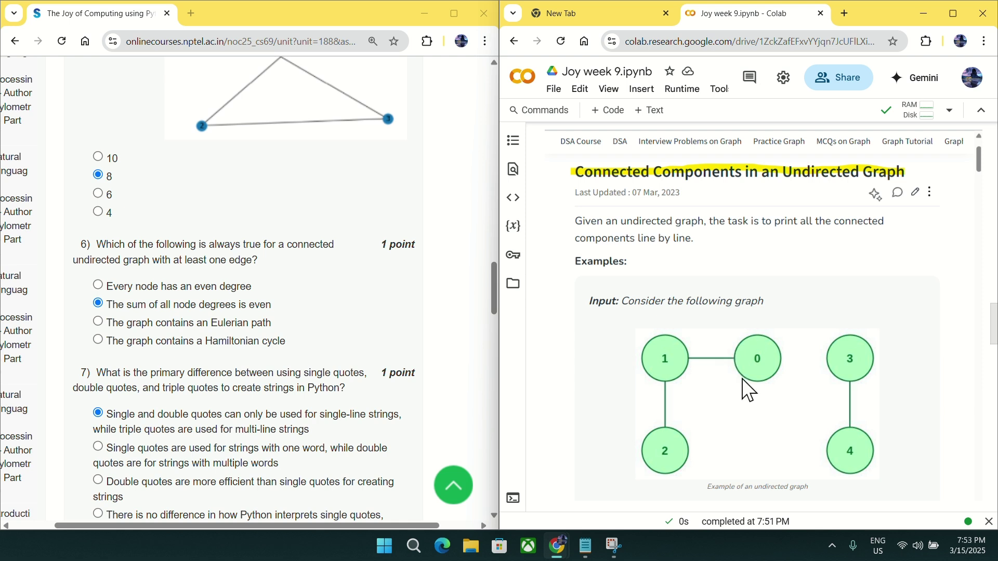
scroll(727, 389, down, 3)
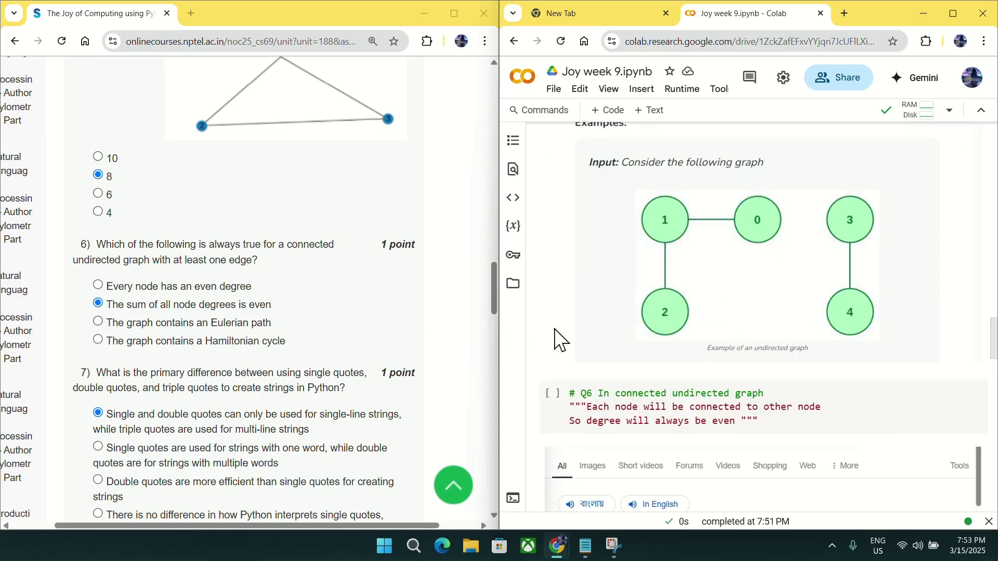
scroll(562, 337, down, 3)
scroll(649, 353, up, 1)
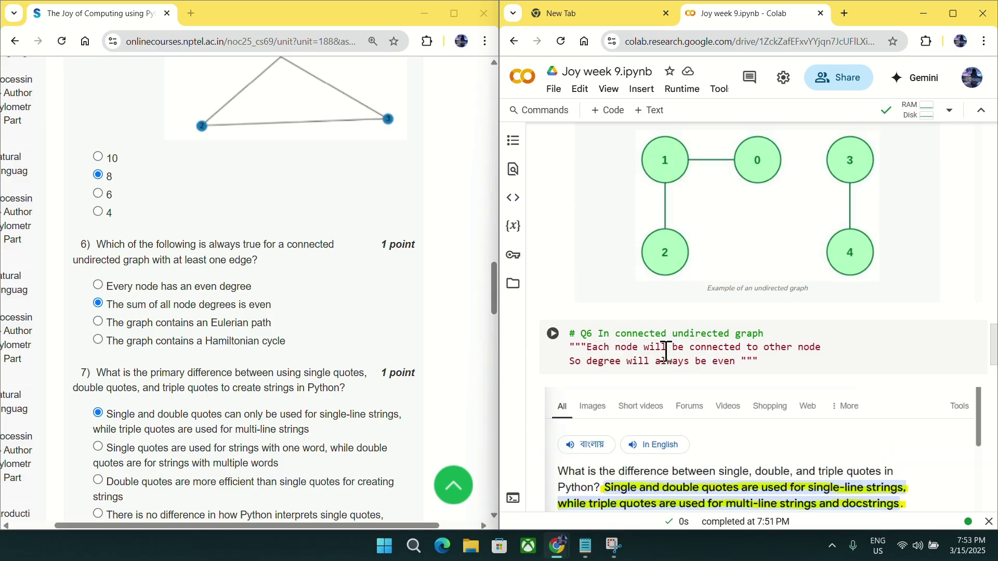
scroll(705, 355, up, 1)
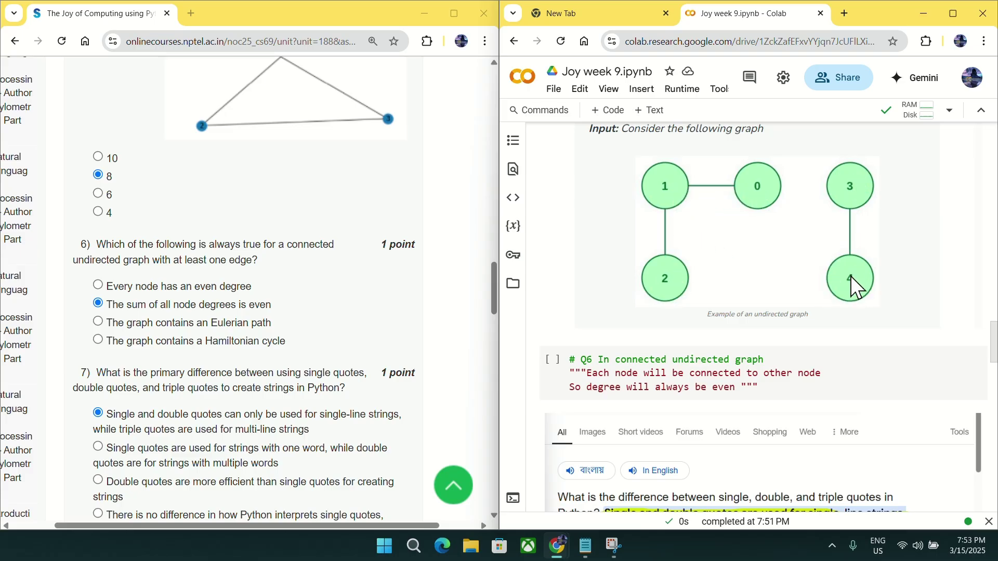
scroll(686, 367, down, 1)
scroll(666, 367, down, 2)
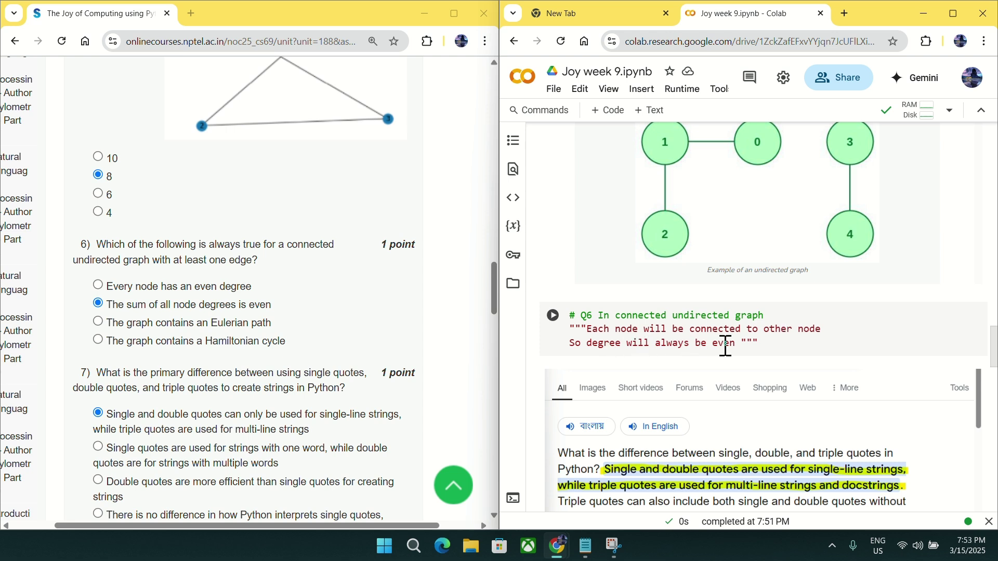
scroll(764, 335, up, 1)
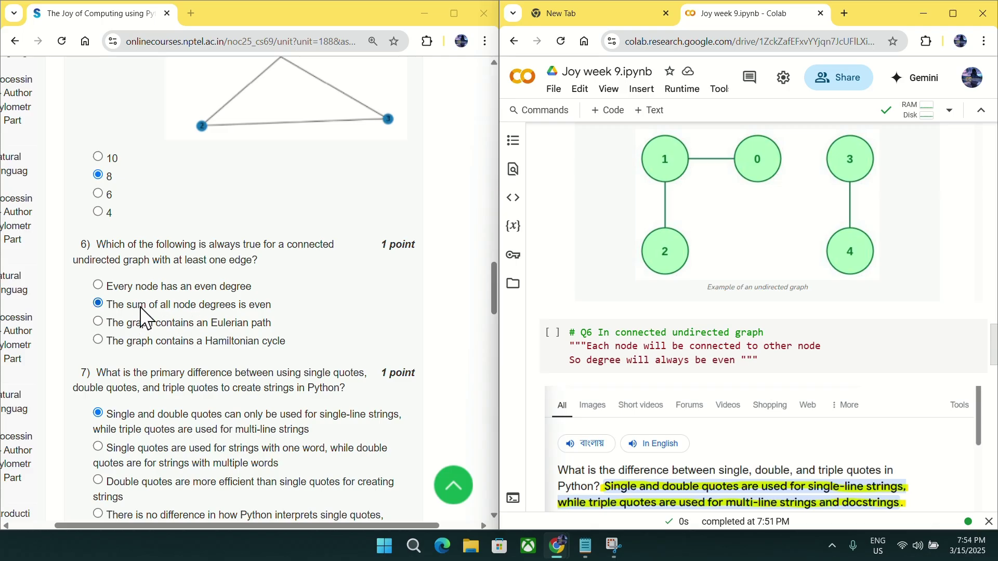
scroll(162, 256, down, 1)
scroll(162, 256, down, 3)
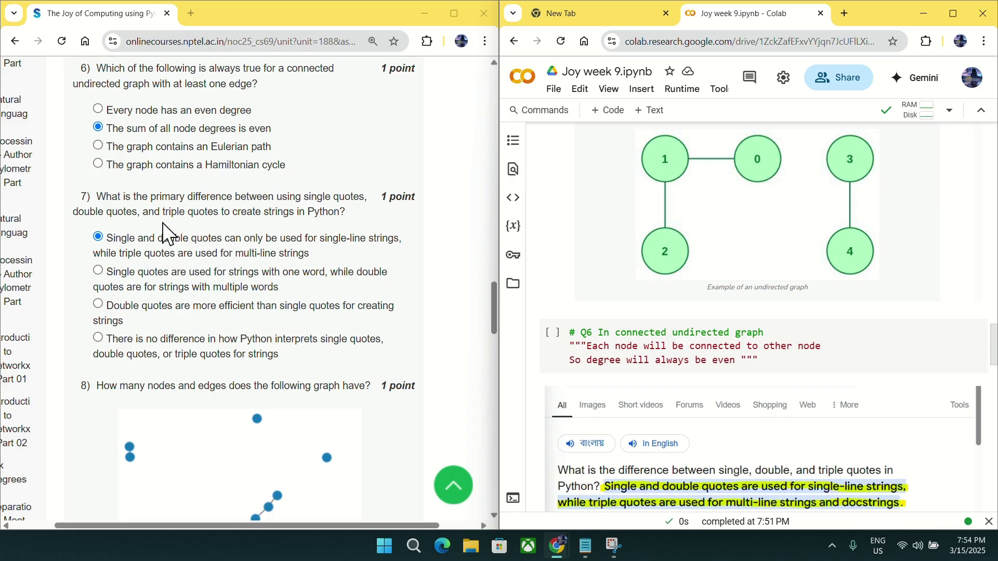
scroll(576, 288, down, 1)
scroll(575, 288, down, 2)
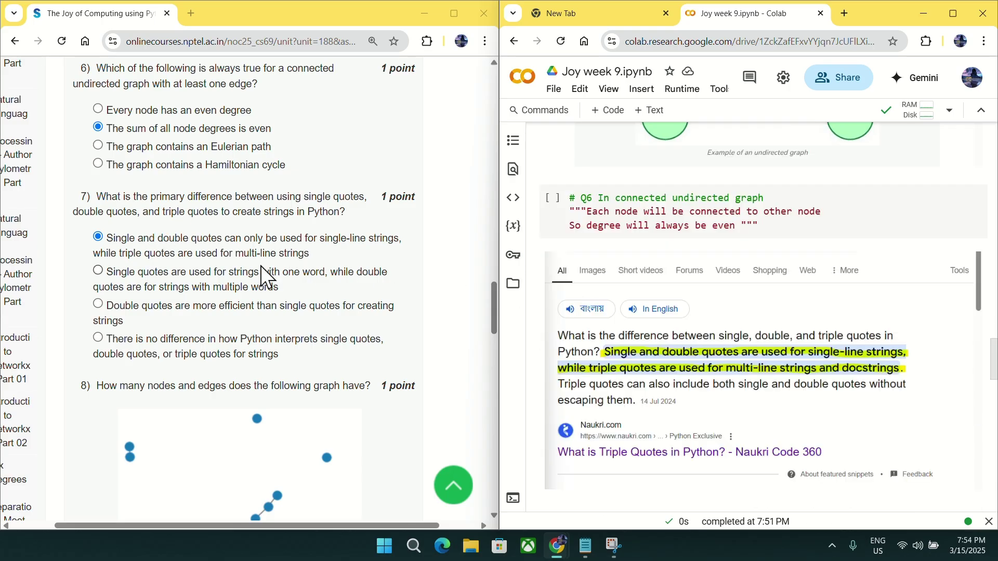
scroll(641, 320, down, 2)
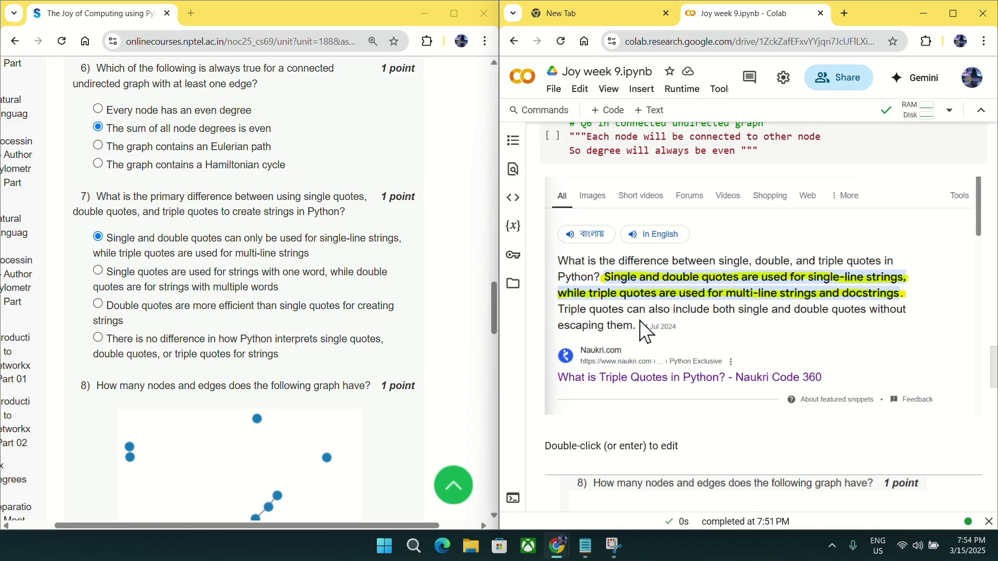